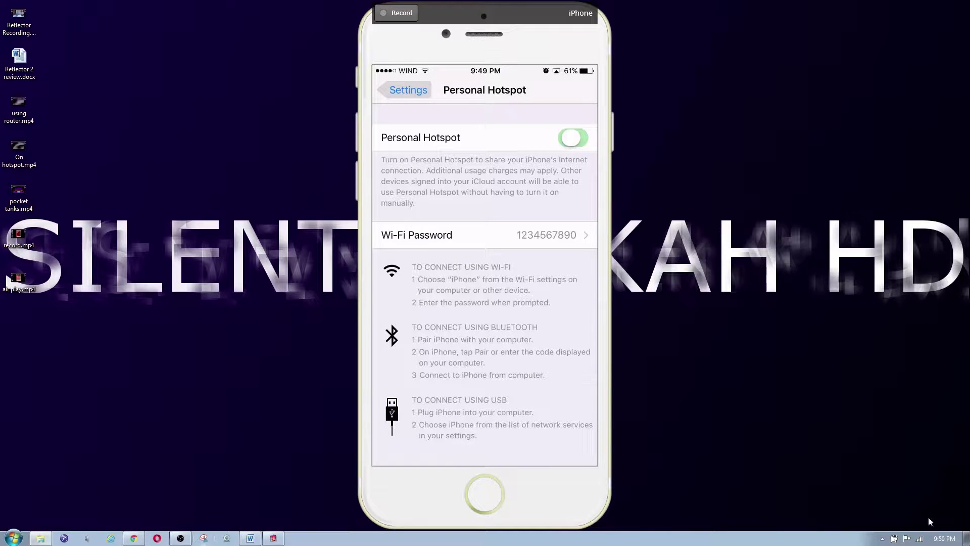
# Show Windows' available wireless networks and view the iPhone hotspot's details
pyautogui.click(918, 539)
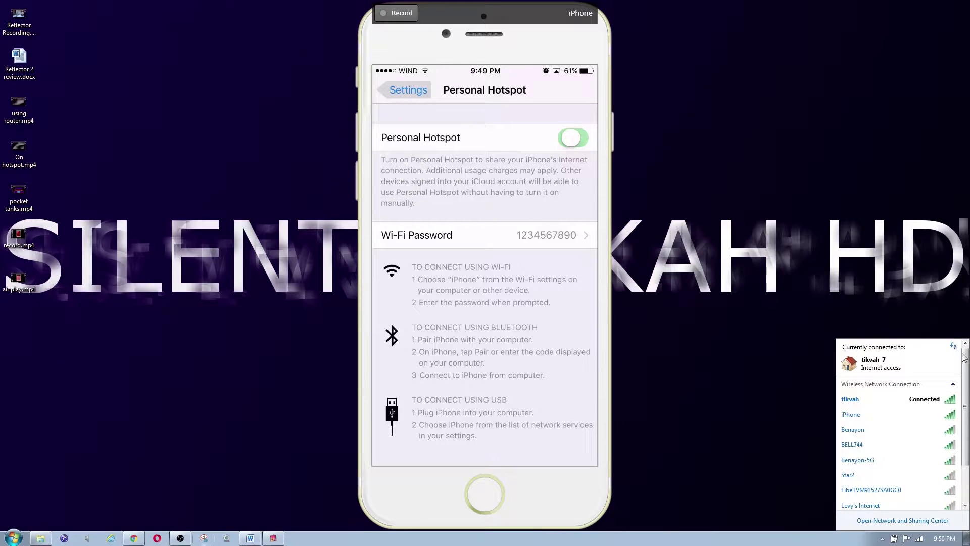
pyautogui.moveTo(878, 420)
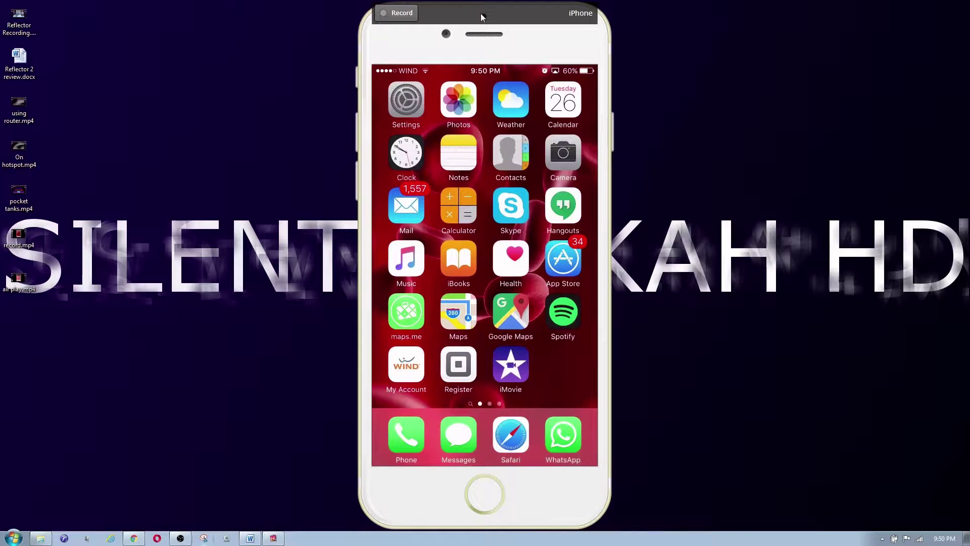
# Nudge the mirrored iPhone window slightly down-left and shrink it a little
pyautogui.moveTo(481, 13)
pyautogui.mouseDown()
pyautogui.moveTo(463, 45)
pyautogui.moveTo(477, 20)
pyautogui.mouseUp()
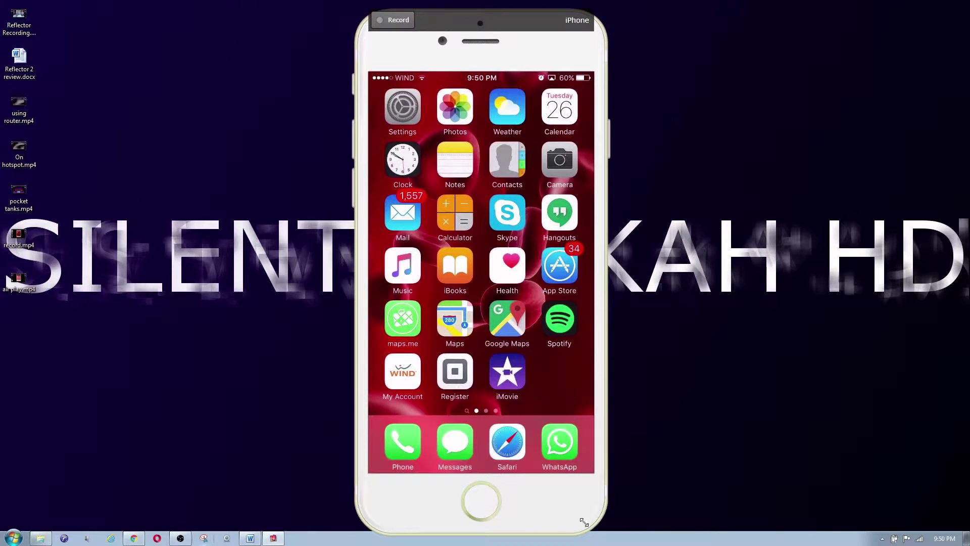
pyautogui.moveTo(594, 523); pyautogui.dragTo(717, 508)
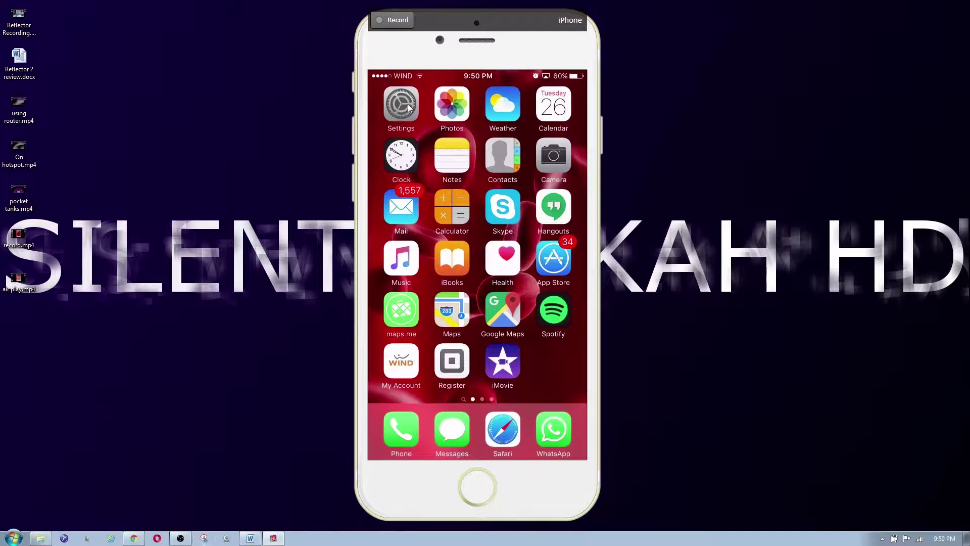
# Switch the mirror's frame skin to No Frame
pyautogui.rightClick(485, 243)
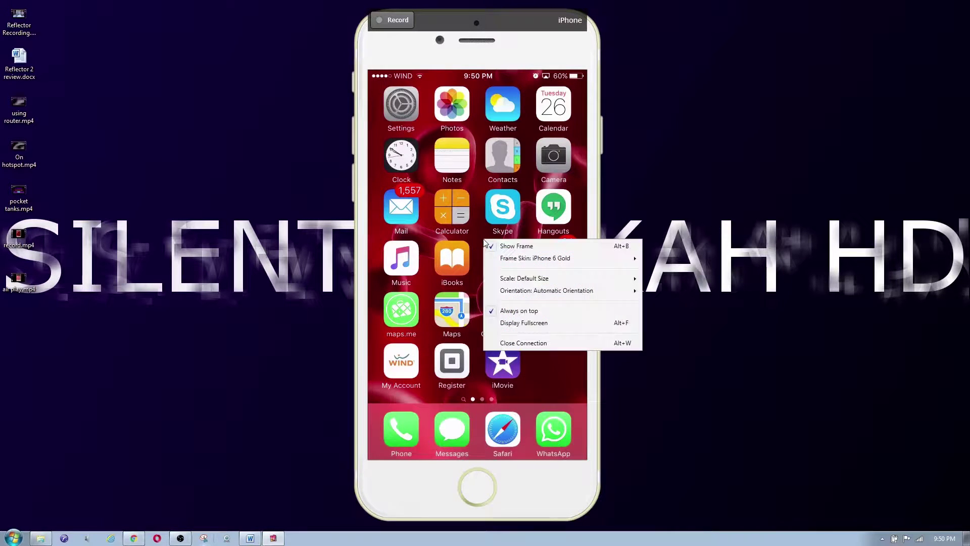
pyautogui.moveTo(547, 260)
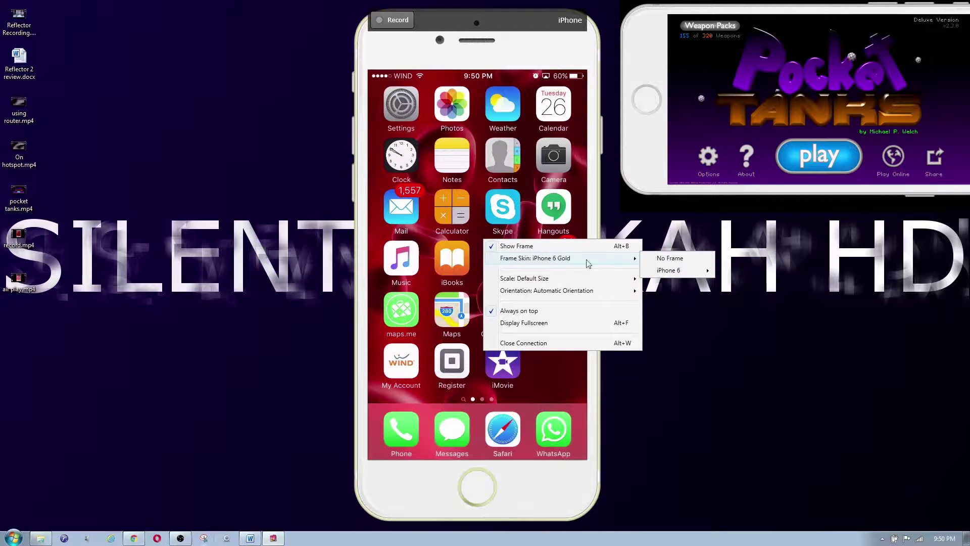
pyautogui.click(669, 259)
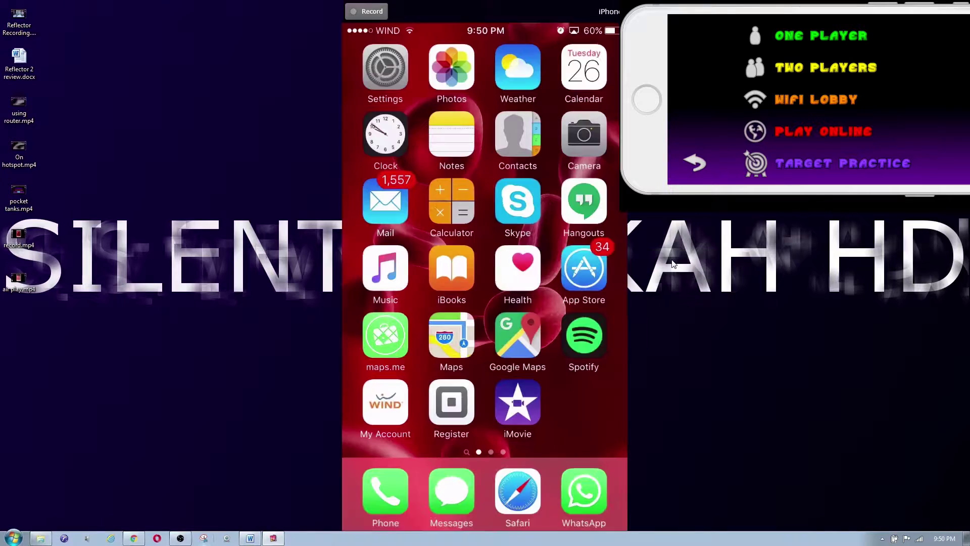
# Try the iPhone 6 frame skins, ending on iPhone 6 Silver
pyautogui.rightClick(485, 268)
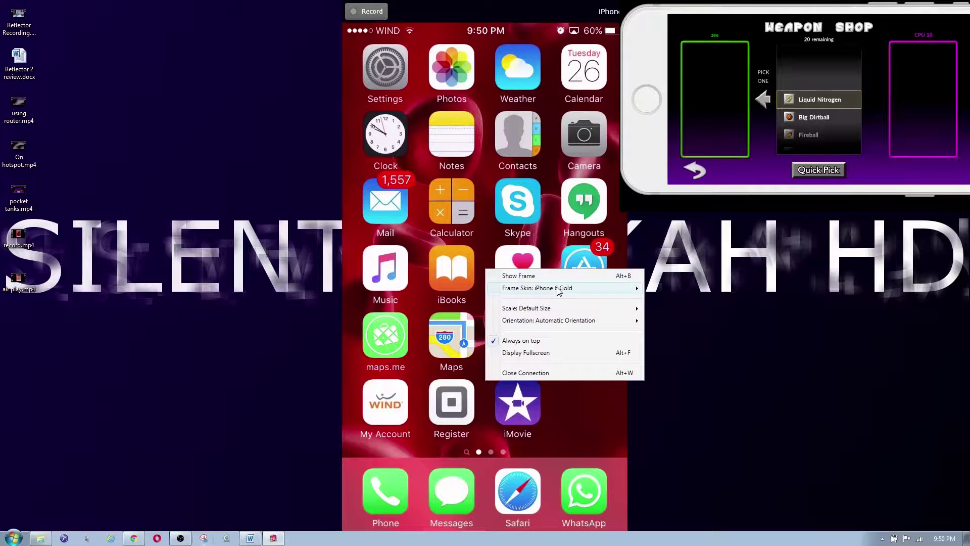
pyautogui.moveTo(560, 287)
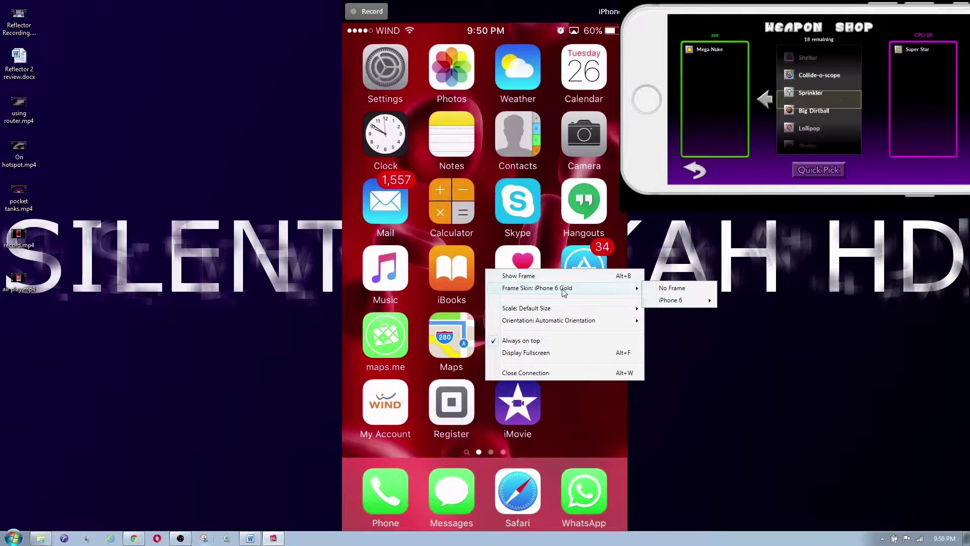
pyautogui.moveTo(685, 302)
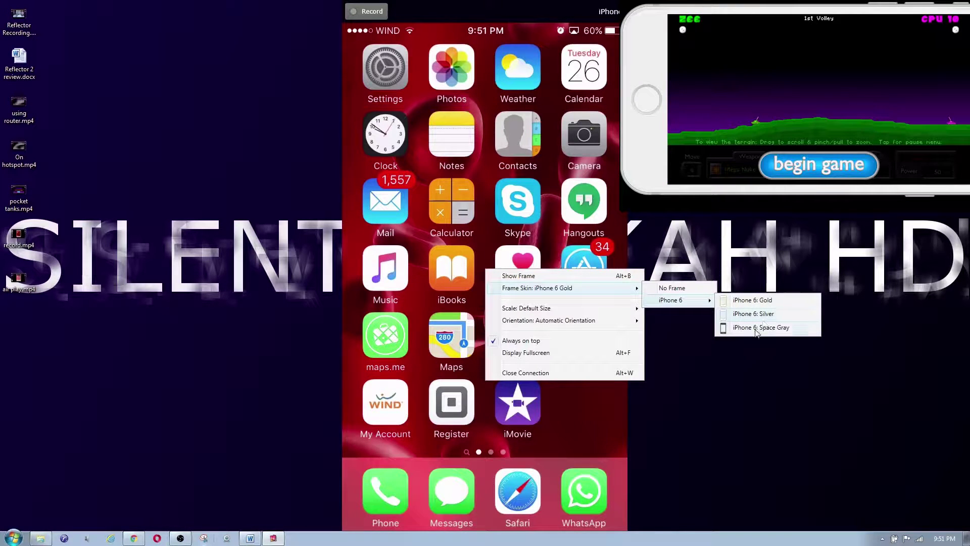
pyautogui.click(751, 301)
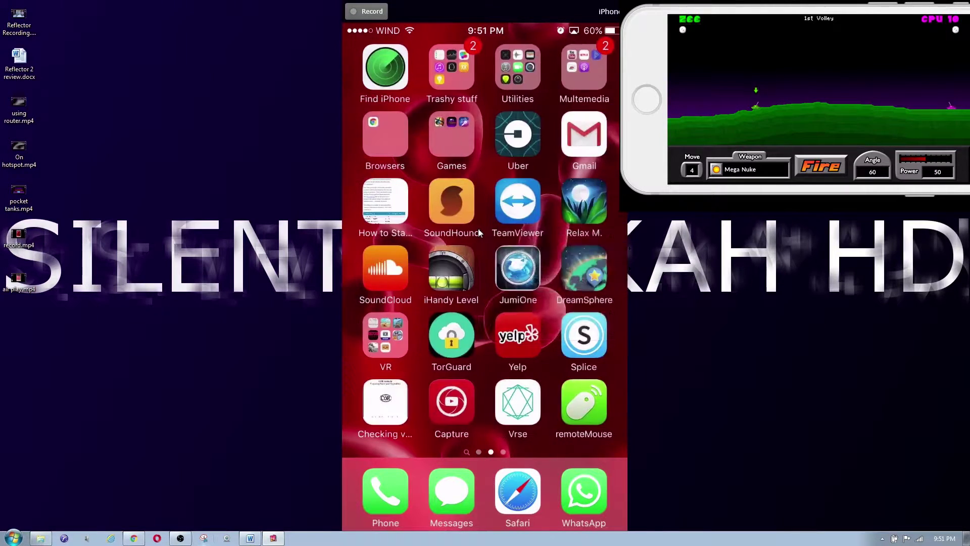
pyautogui.rightClick(479, 232)
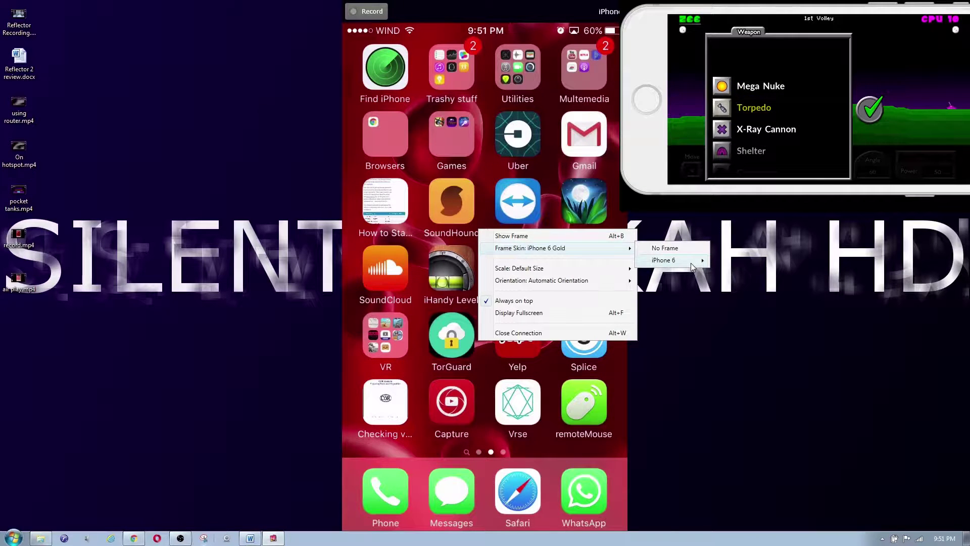
pyautogui.moveTo(692, 266)
pyautogui.click(744, 276)
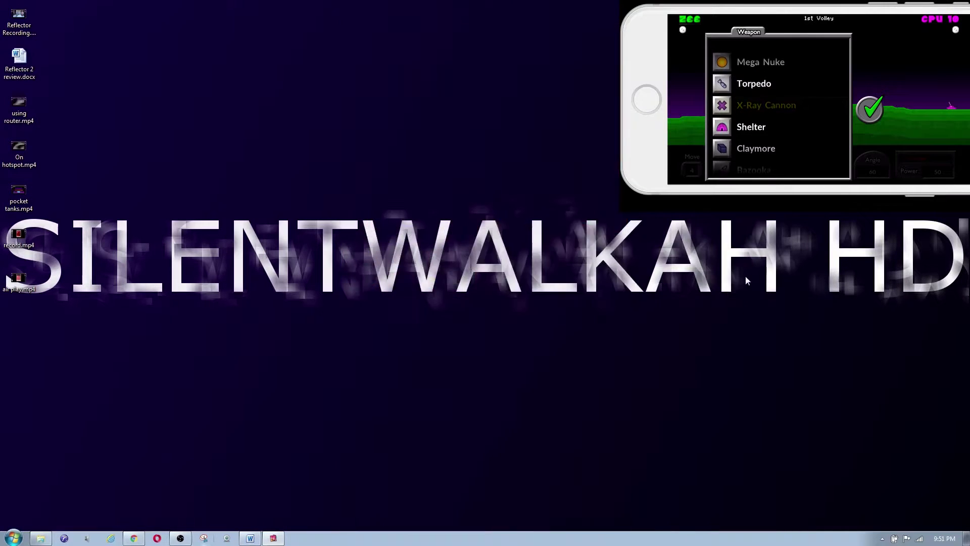
# Switch the mirror back to the iPhone 6 Gold frame skin
pyautogui.rightClick(528, 249)
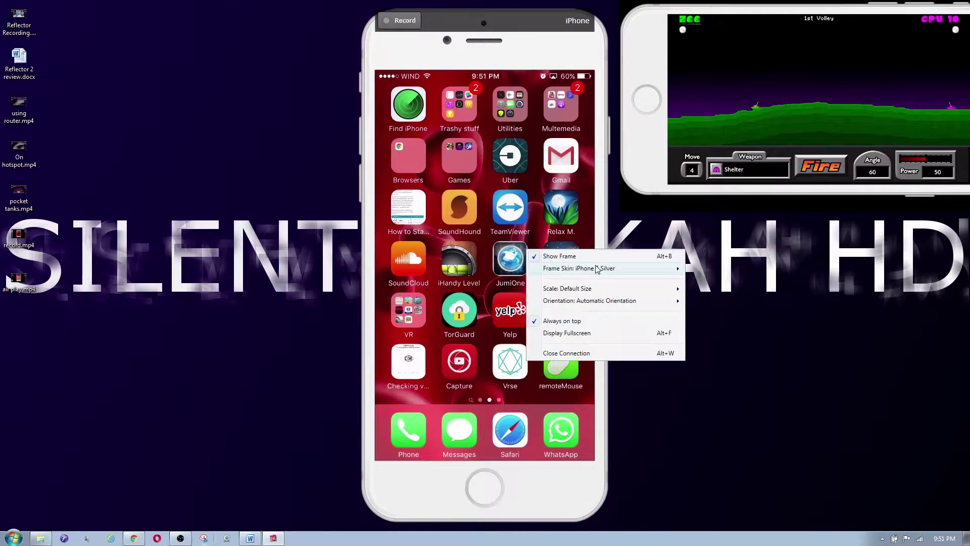
pyautogui.moveTo(598, 269)
pyautogui.moveTo(720, 280)
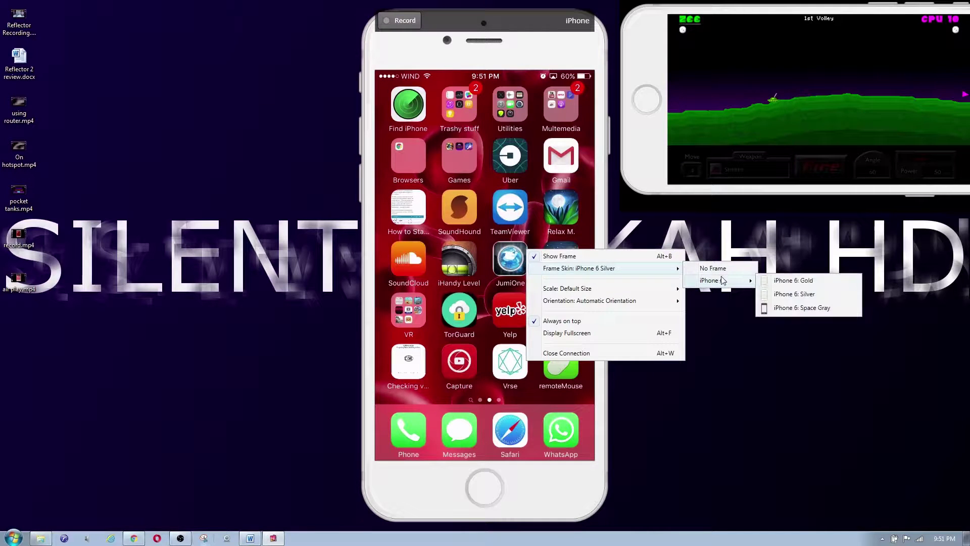
pyautogui.click(768, 281)
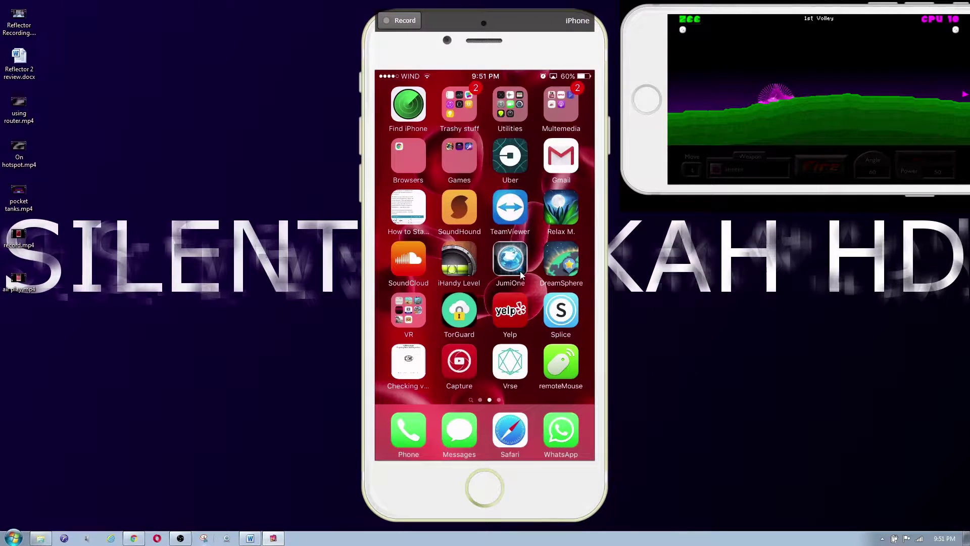
# Apply a scale setting to the mirror window
pyautogui.rightClick(487, 286)
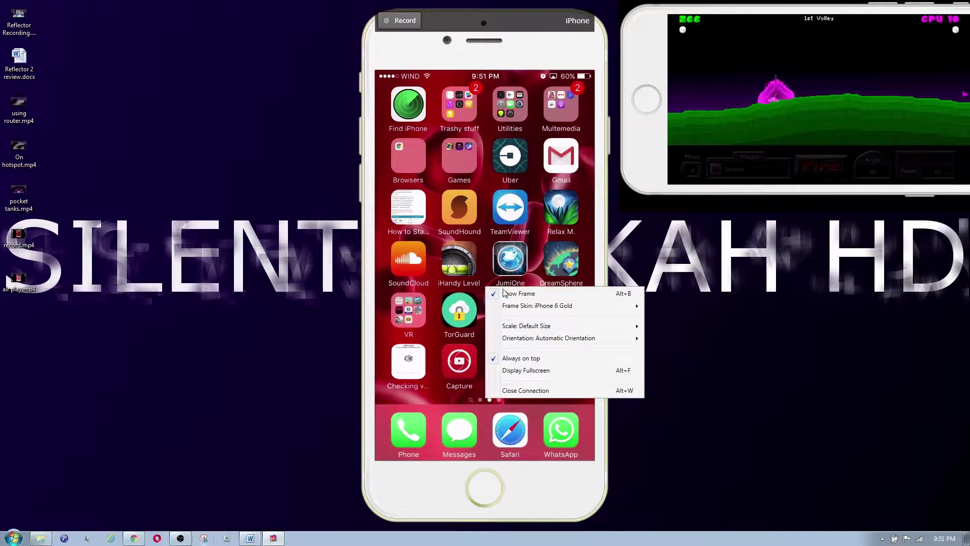
pyautogui.moveTo(566, 343)
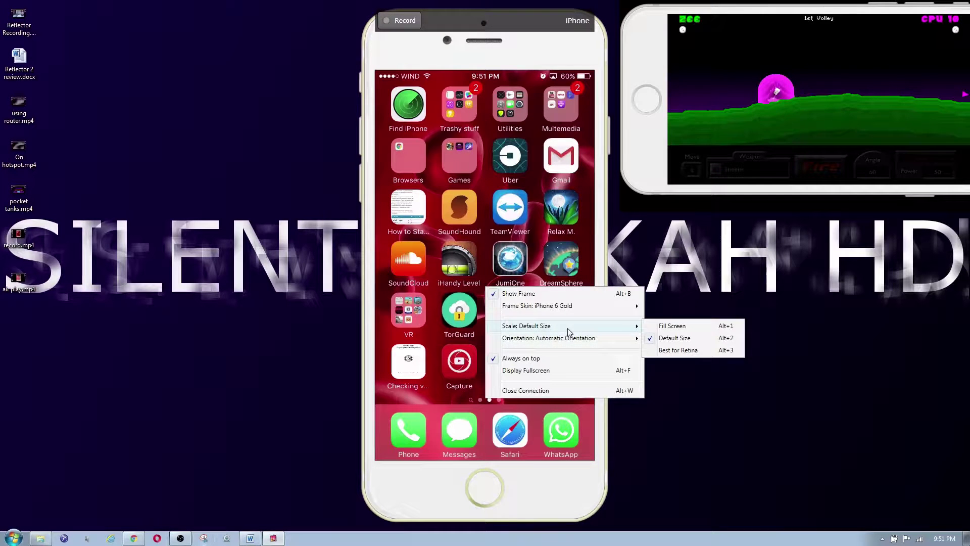
pyautogui.click(674, 337)
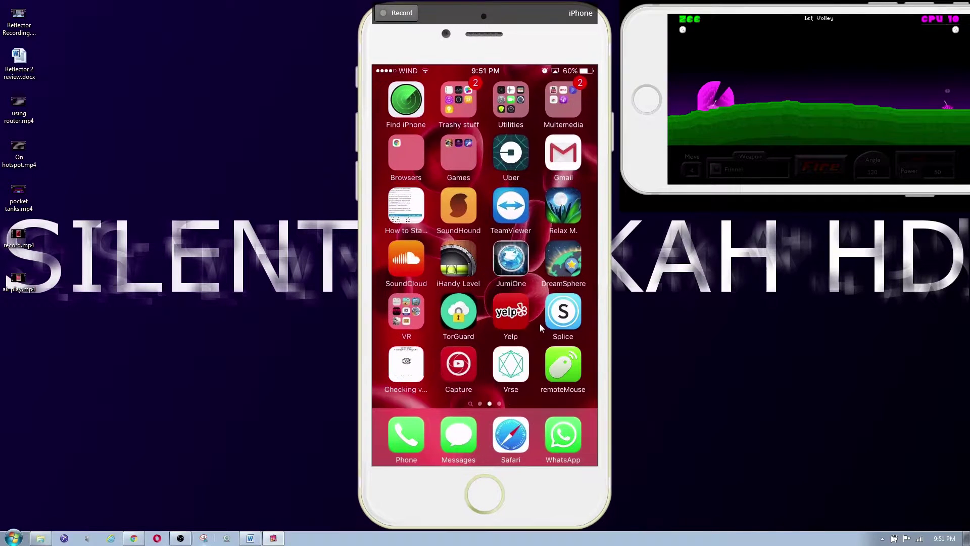
# Set the mirror orientation to Force Landscape Right
pyautogui.rightClick(541, 326)
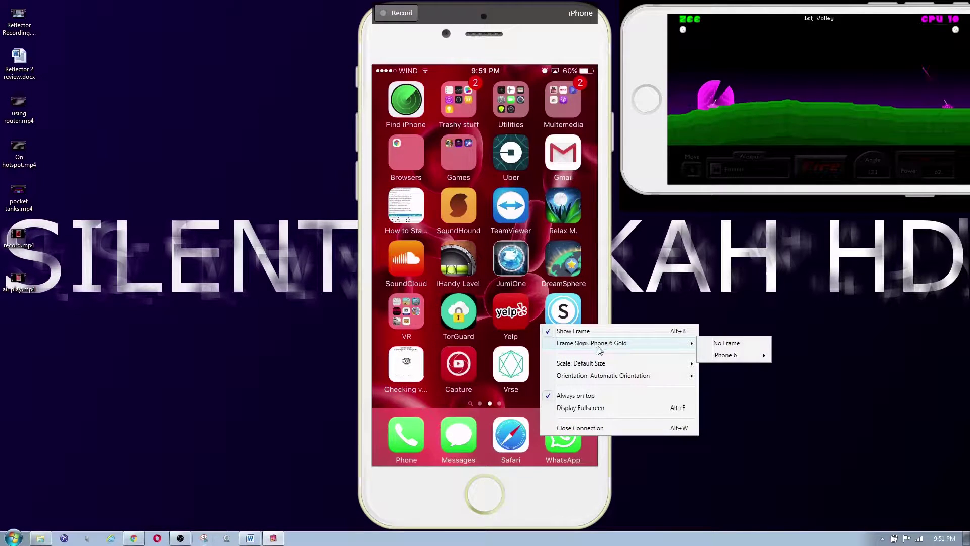
pyautogui.moveTo(642, 377)
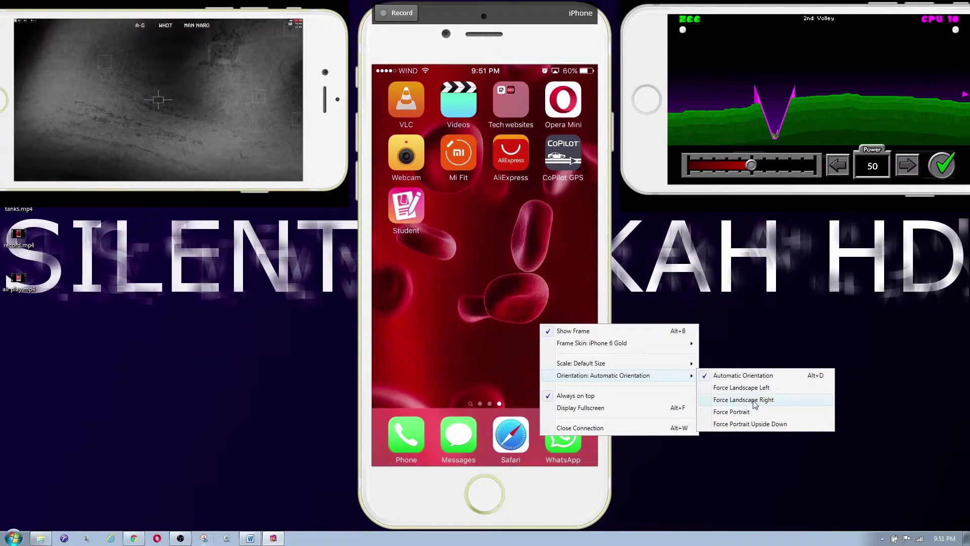
pyautogui.click(752, 399)
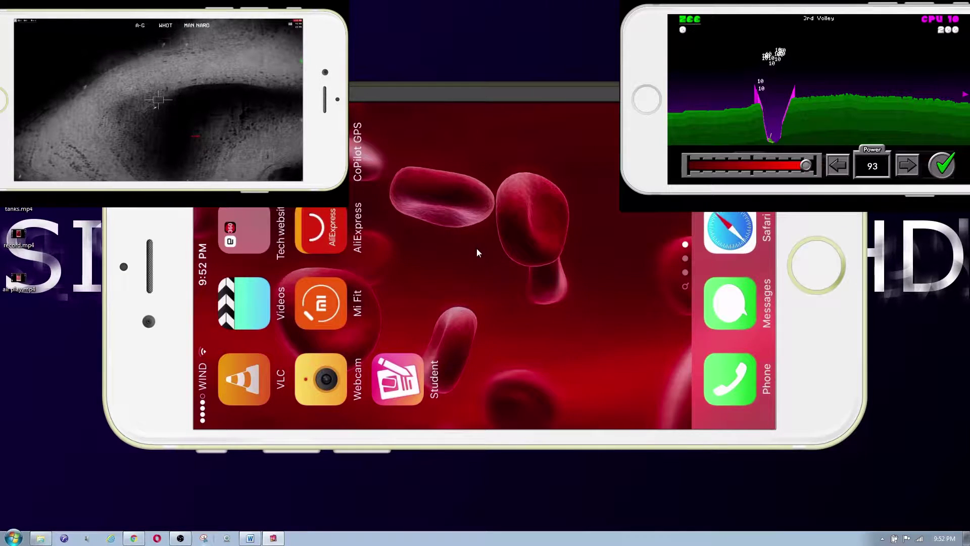
# Return the mirror orientation to Automatic Orientation
pyautogui.rightClick(478, 250)
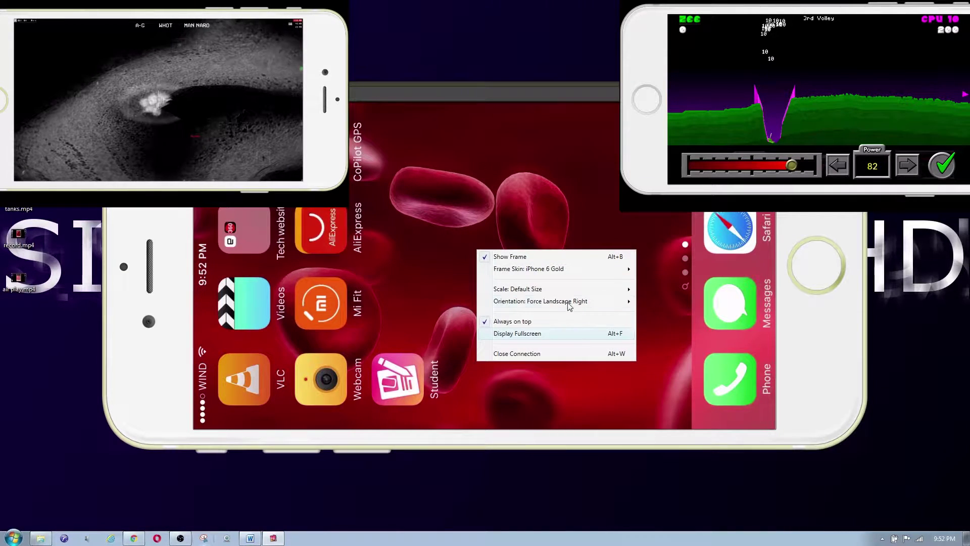
pyautogui.moveTo(569, 303)
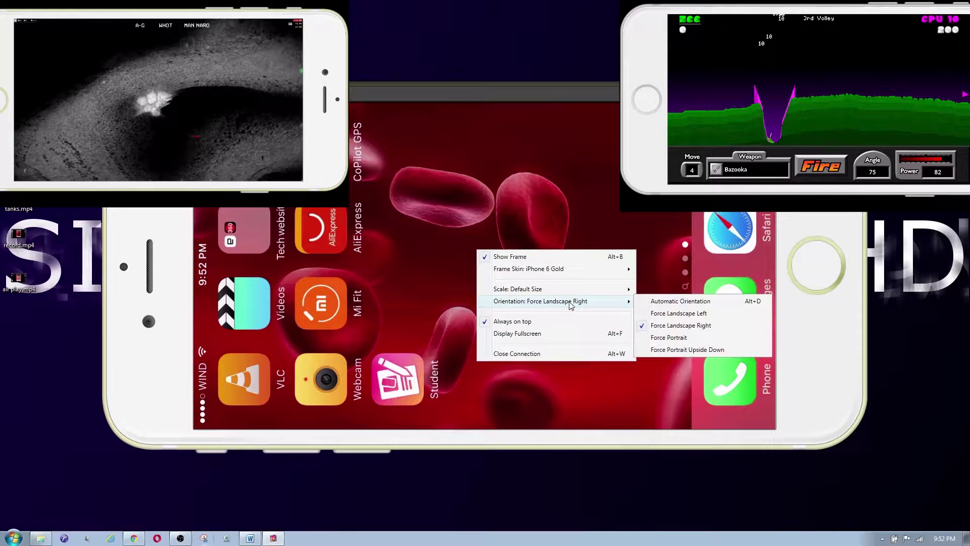
pyautogui.click(704, 303)
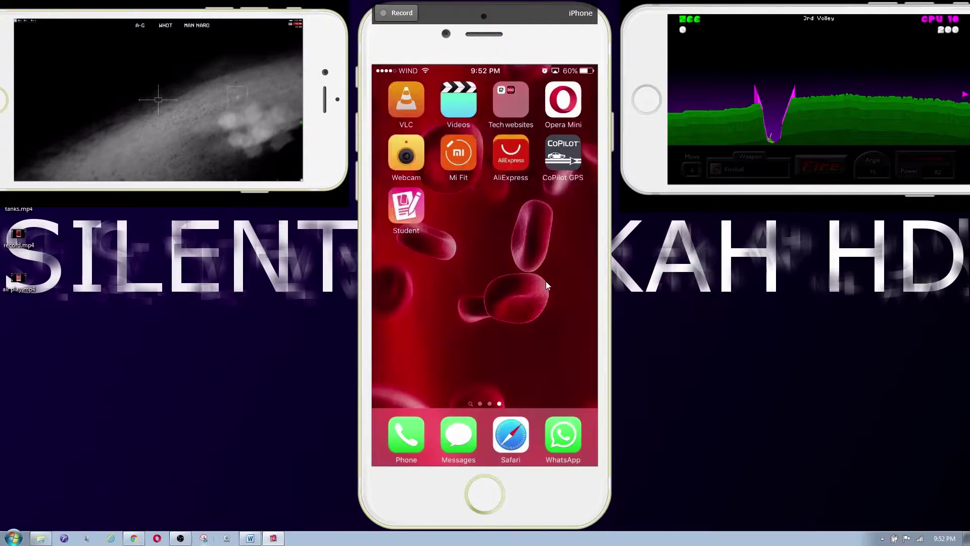
# Open Reflector's panel from the hidden tray icons, then close it
pyautogui.click(881, 538)
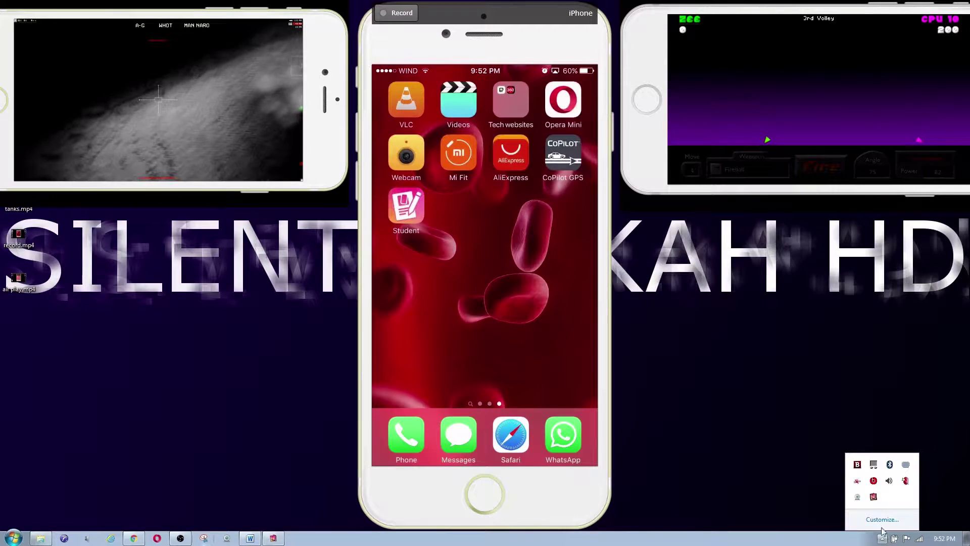
pyautogui.click(874, 497)
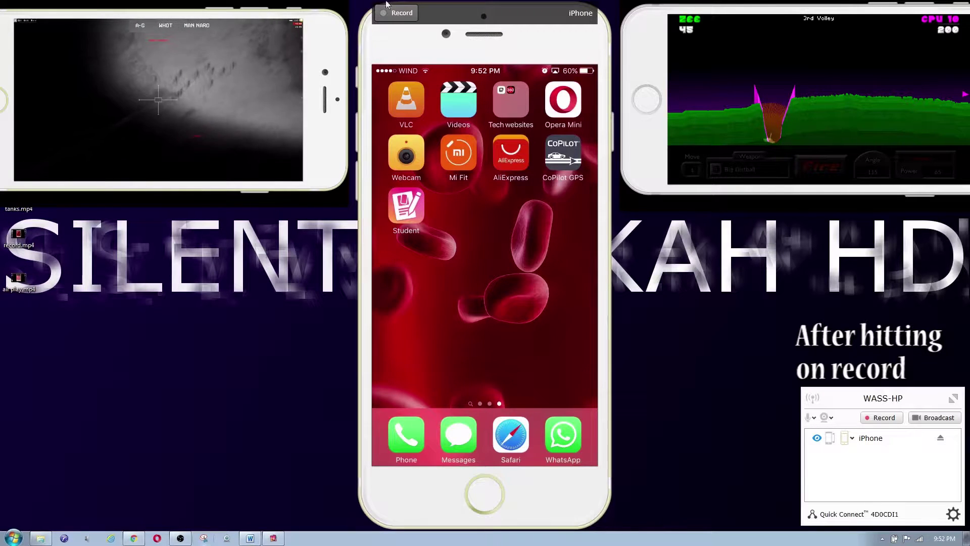
pyautogui.click(401, 12)
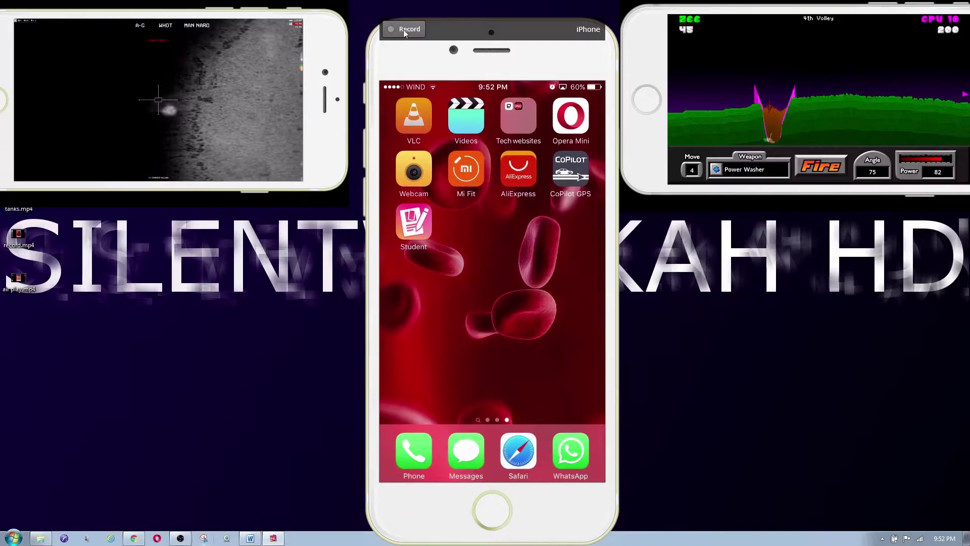
# Record a short clip of the mirrored iPhone and stop the recording
pyautogui.click(408, 31)
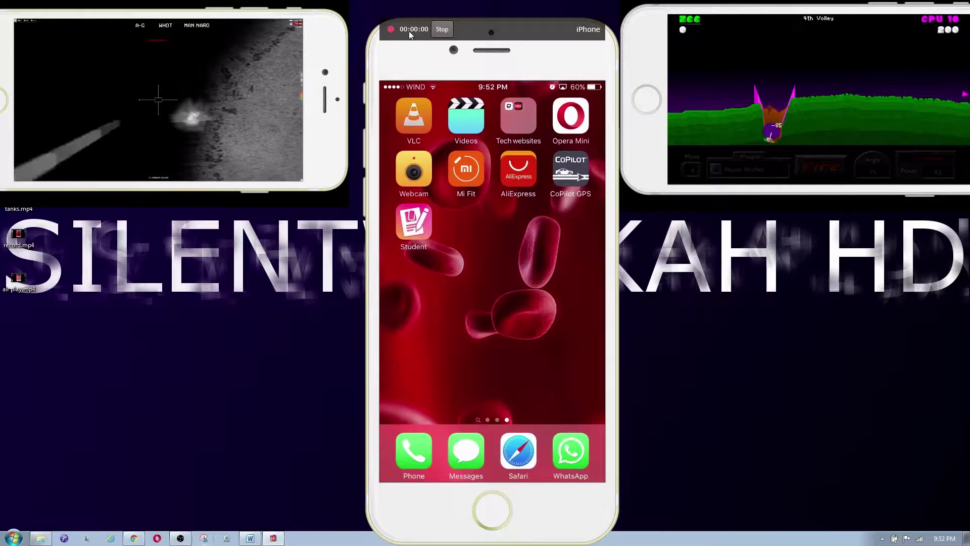
pyautogui.click(441, 31)
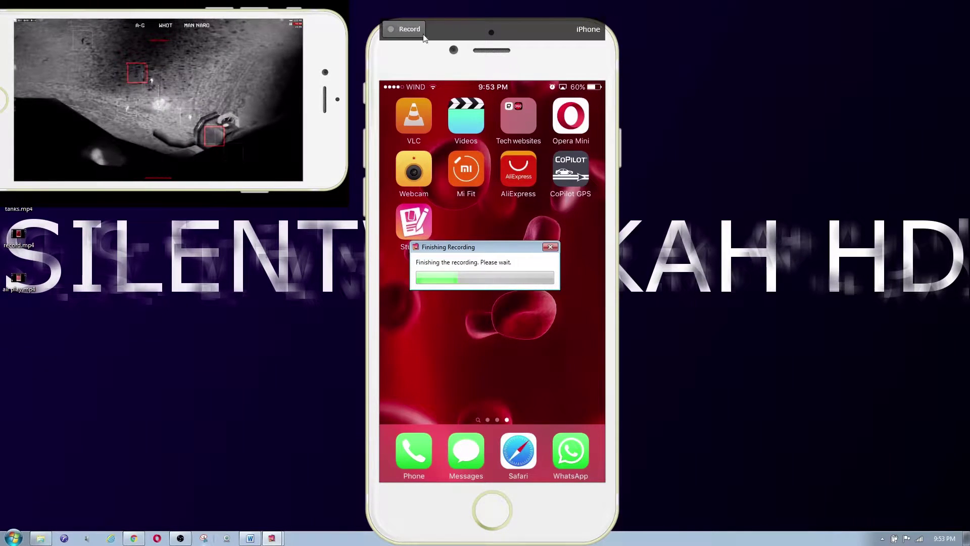
pyautogui.click(882, 539)
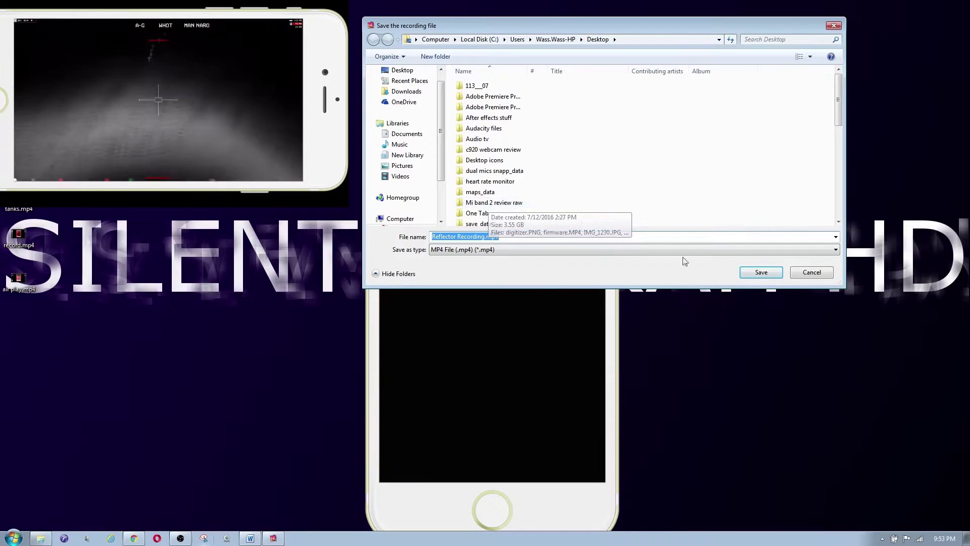
# Save the clip to the Desktop as Reflector1 Recording.mp4 instead of replacing Reflector Recording.mp4
pyautogui.click(768, 274)
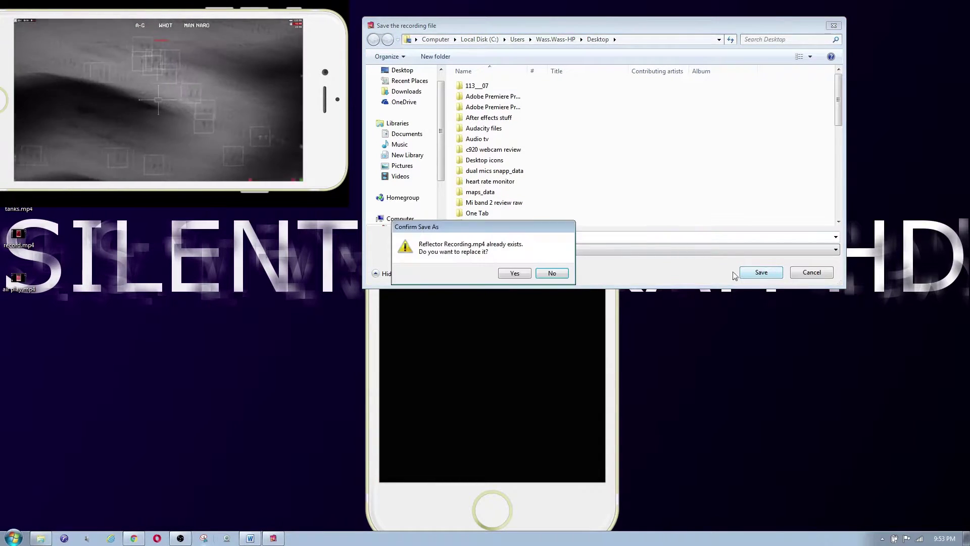
pyautogui.click(547, 274)
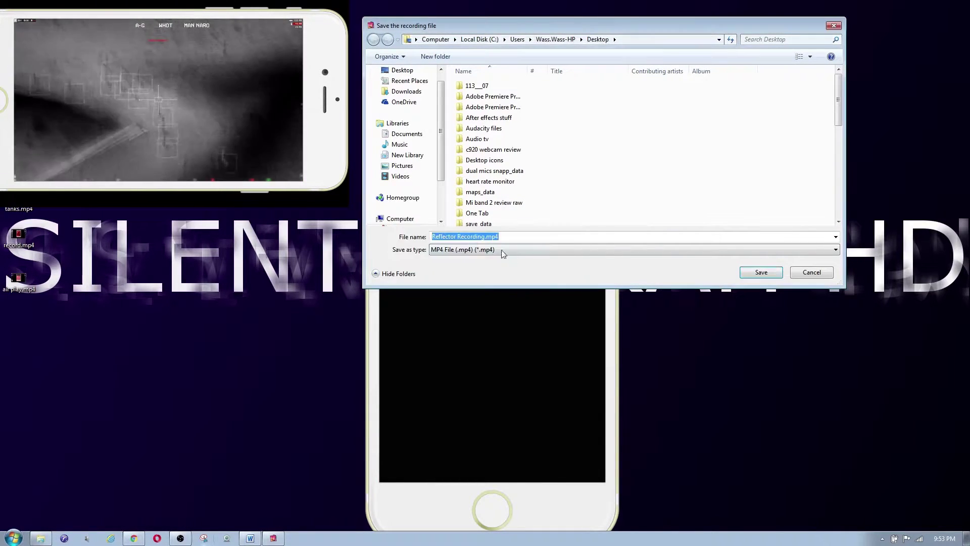
pyautogui.click(456, 235)
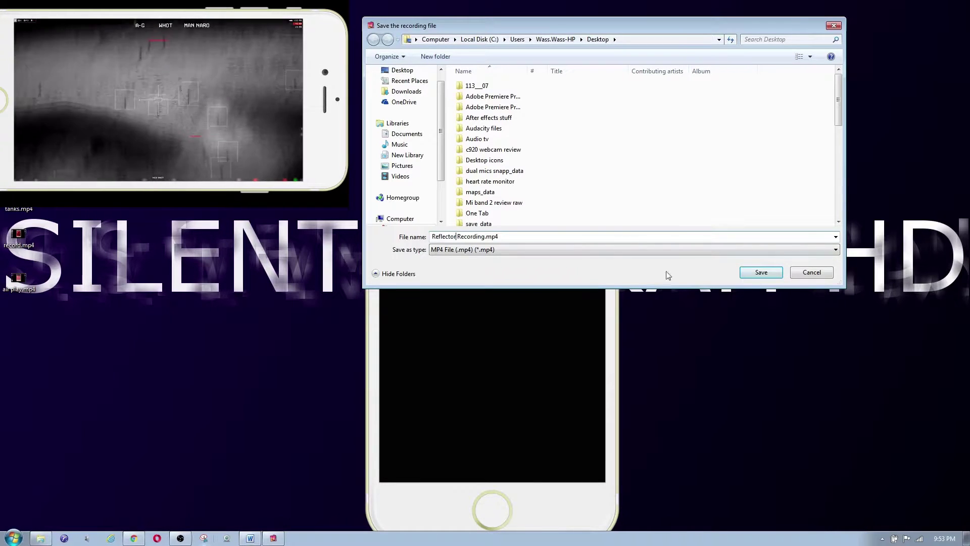
pyautogui.click(762, 273)
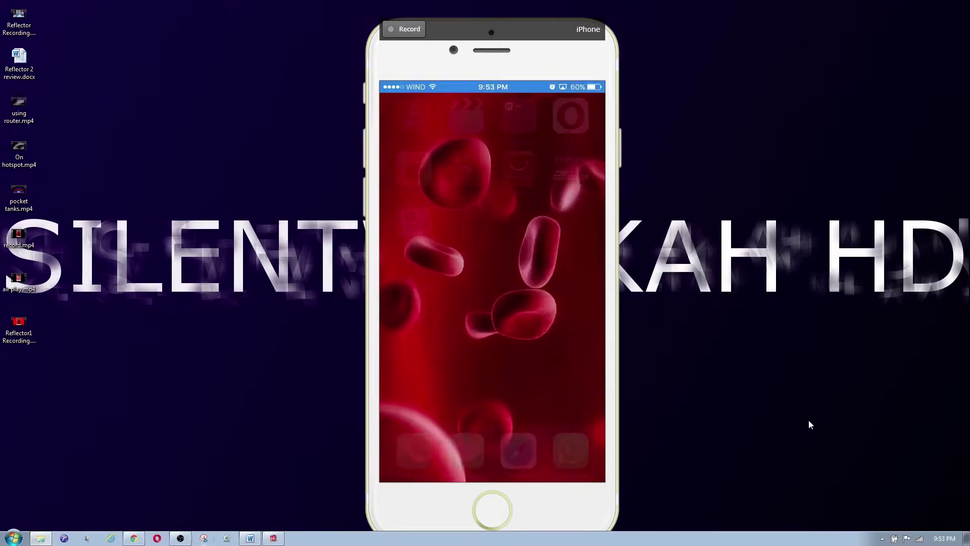
# In Reflector's tray panel, inspect the camera and microphone dropdowns, then open Preferences from the gear menu
pyautogui.click(882, 538)
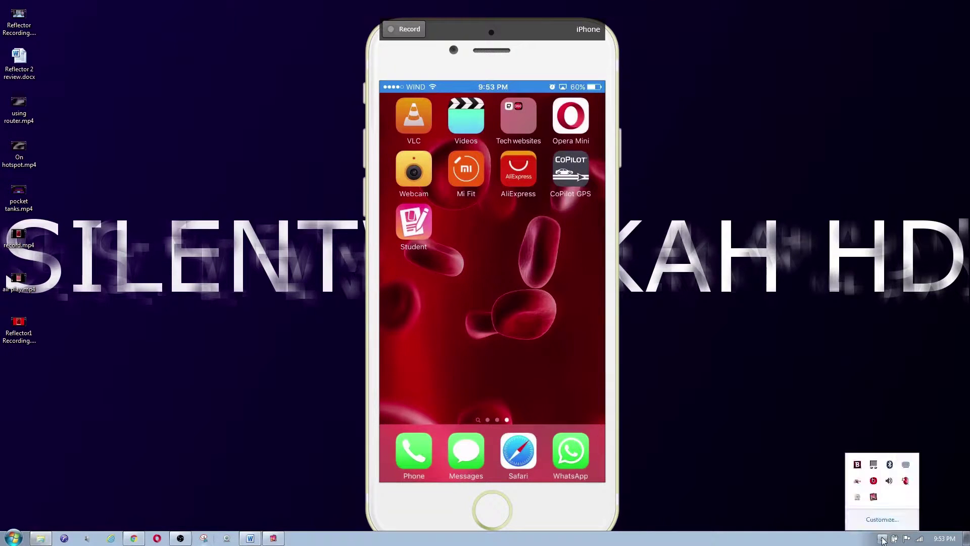
pyautogui.click(874, 498)
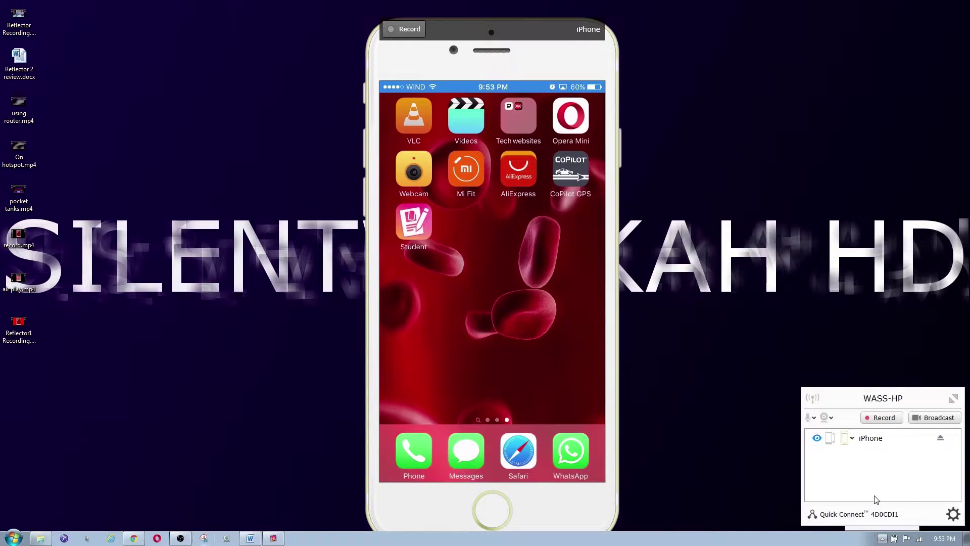
pyautogui.click(831, 418)
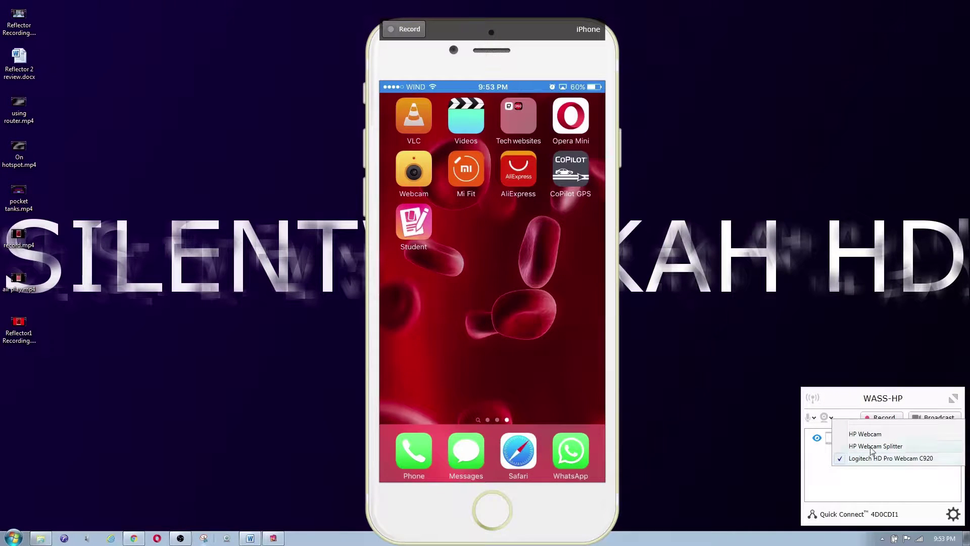
pyautogui.click(814, 418)
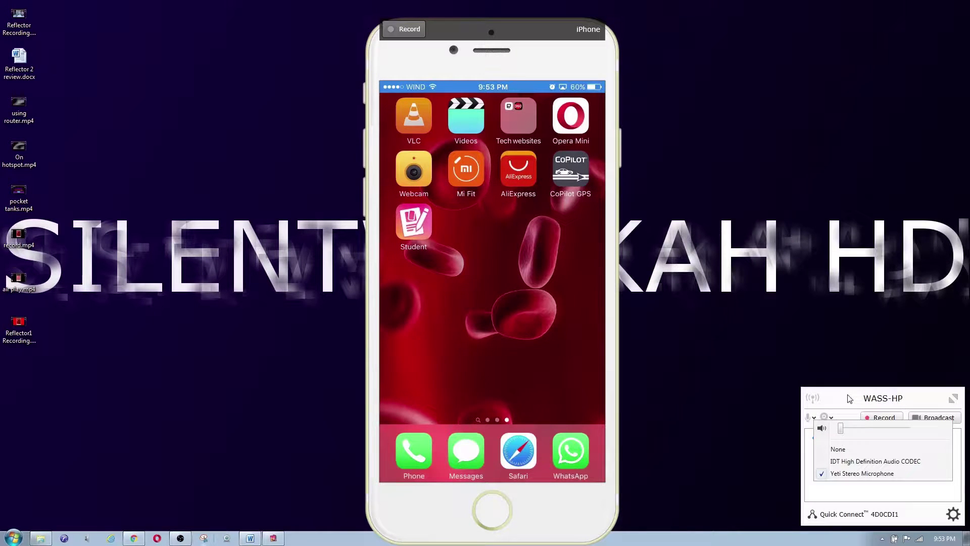
pyautogui.click(953, 514)
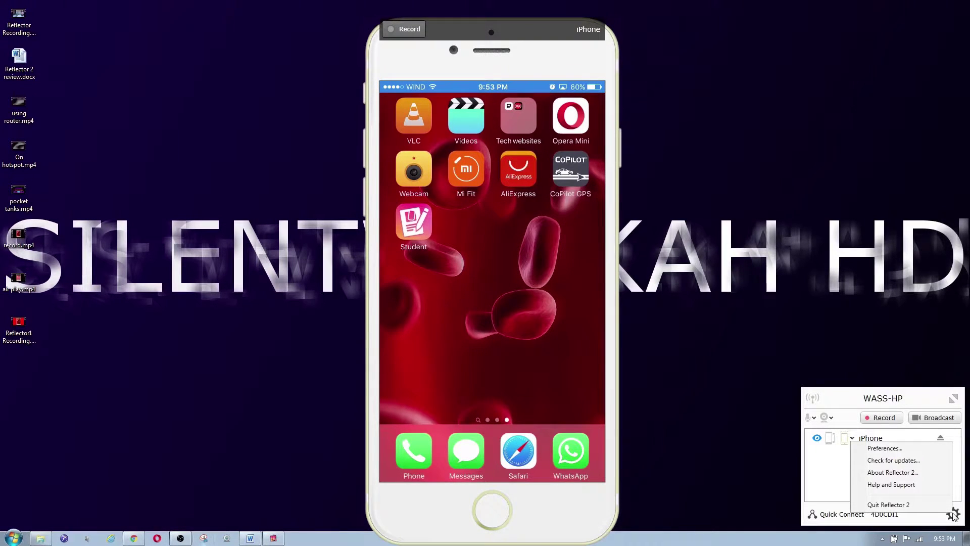
pyautogui.click(891, 449)
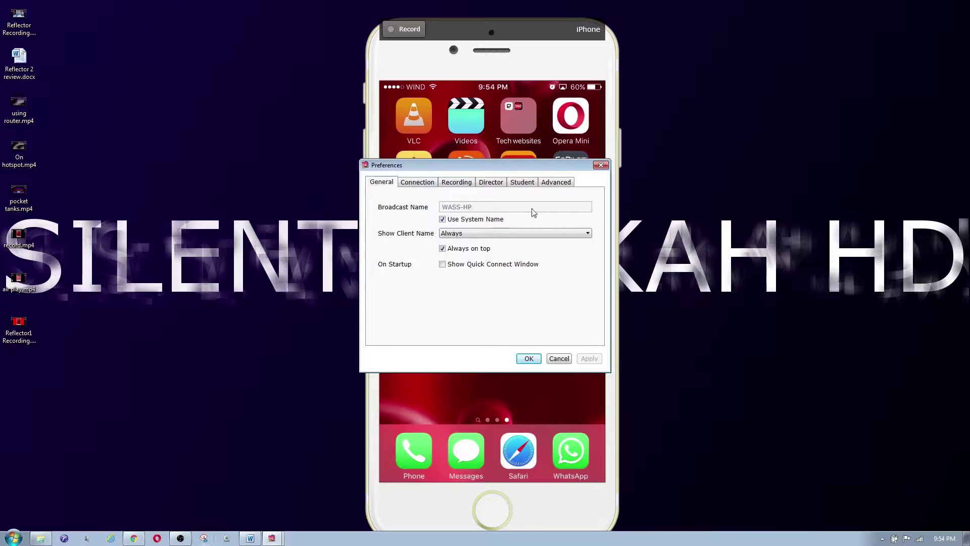
# On the Connection tab, keep Default Scale at Default Size and view the fullscreen background colours
pyautogui.click(425, 187)
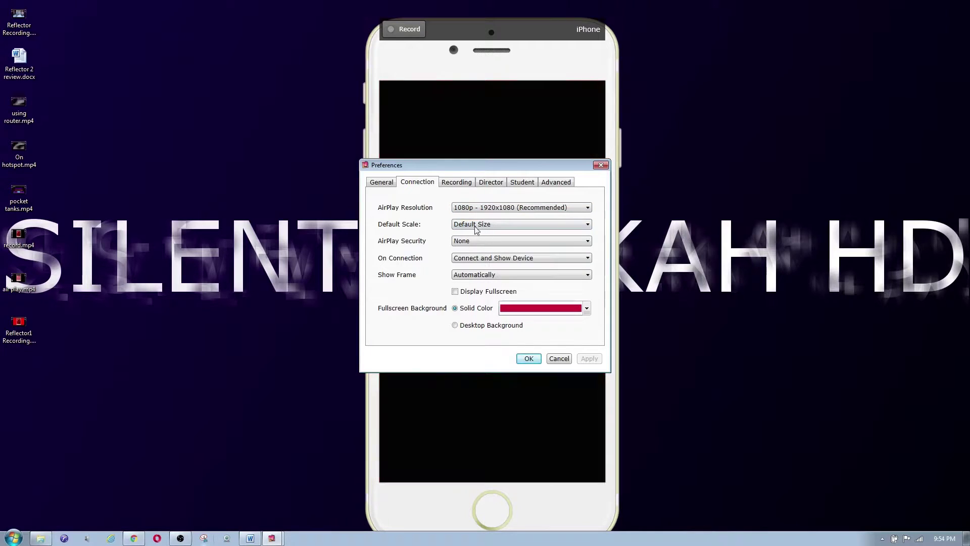
pyautogui.click(474, 225)
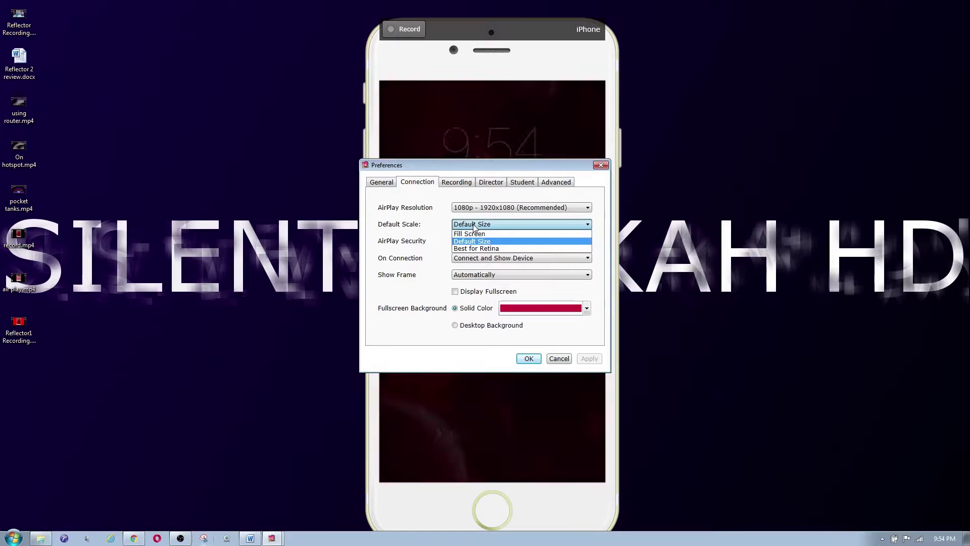
pyautogui.click(433, 273)
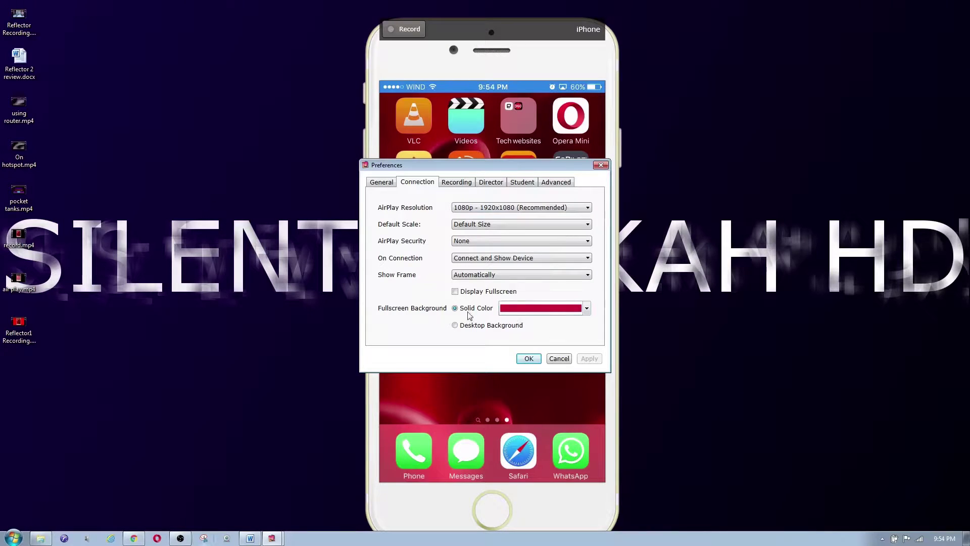
pyautogui.click(532, 309)
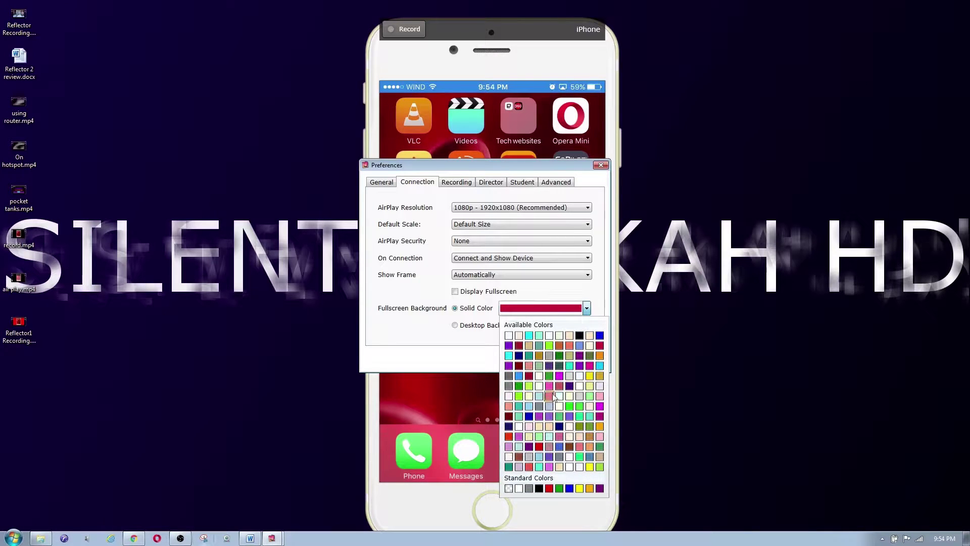
# Try green and cyan fullscreen backgrounds, then settle on crimson
pyautogui.click(549, 375)
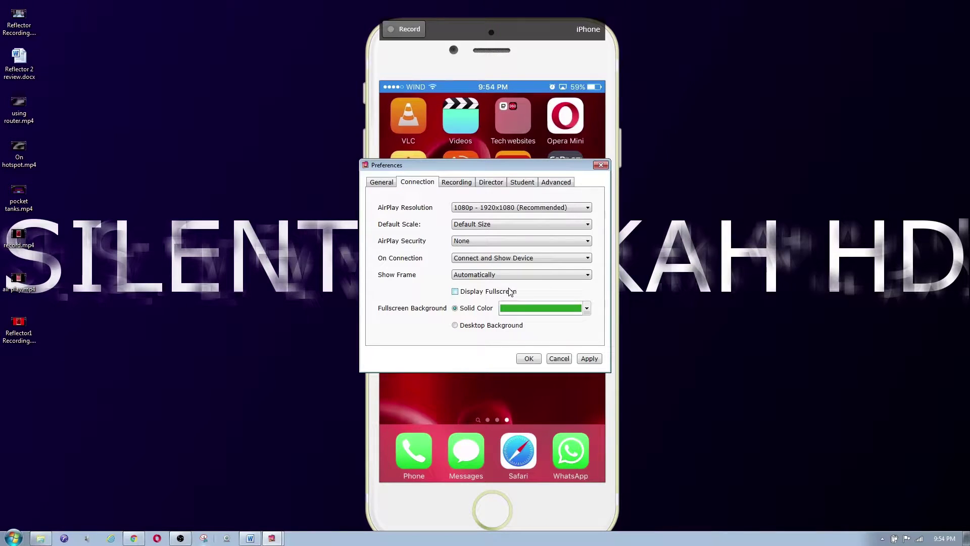
pyautogui.click(541, 310)
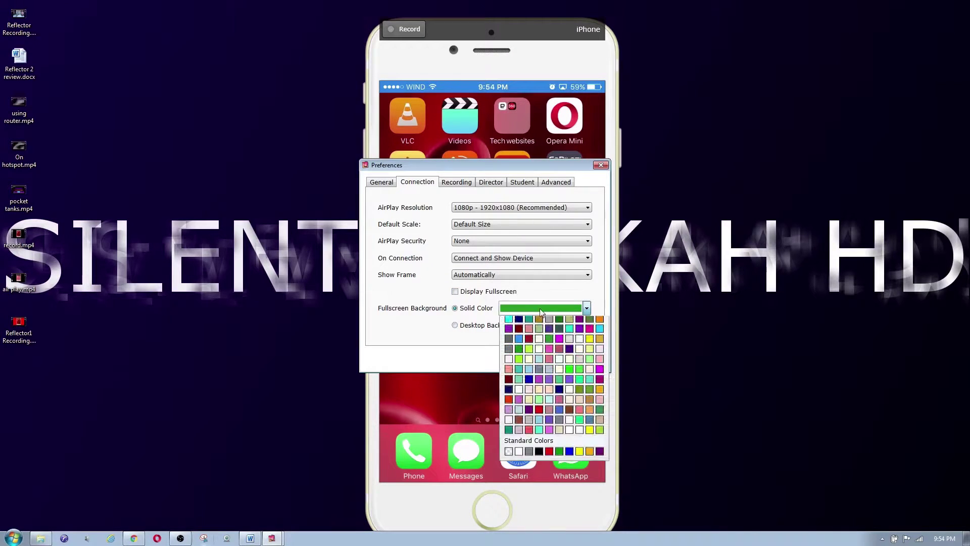
pyautogui.click(529, 336)
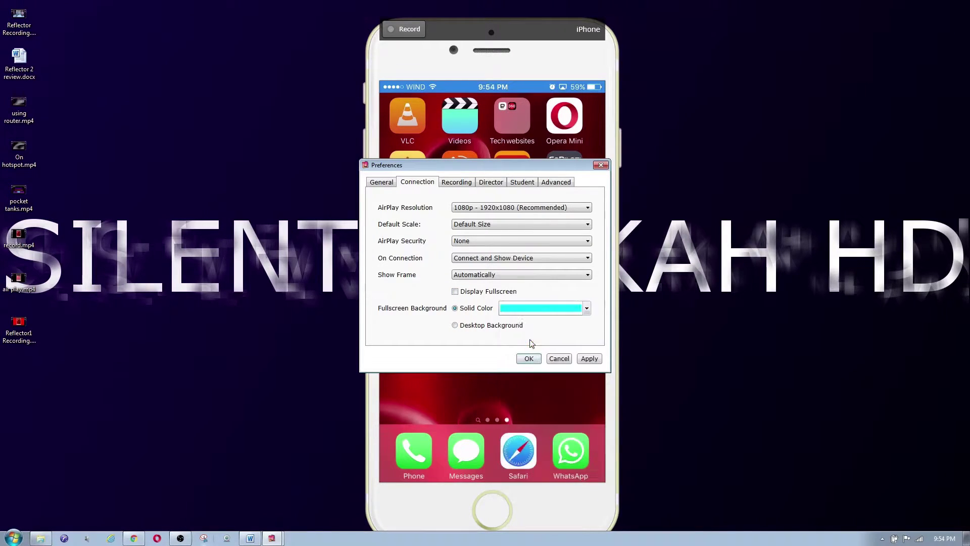
pyautogui.click(540, 310)
pyautogui.click(526, 368)
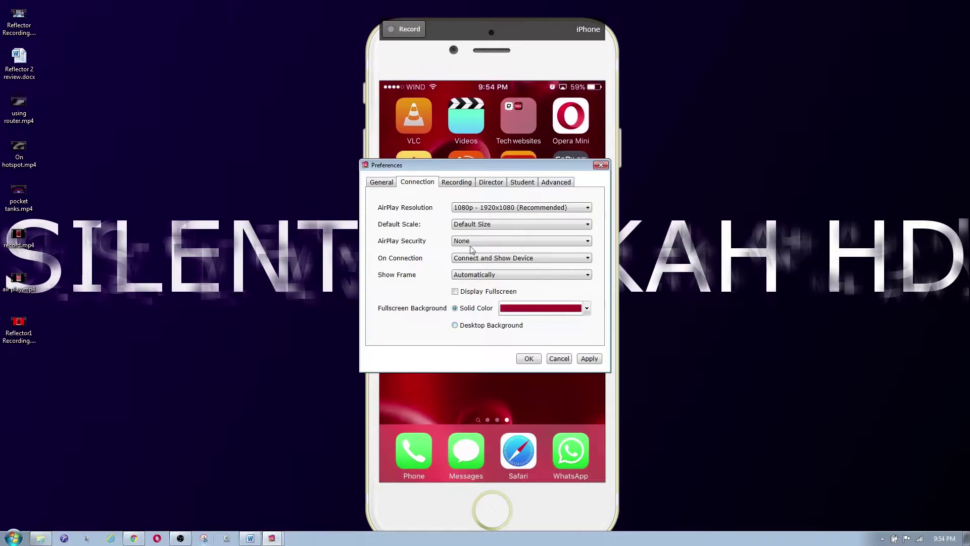
pyautogui.click(458, 183)
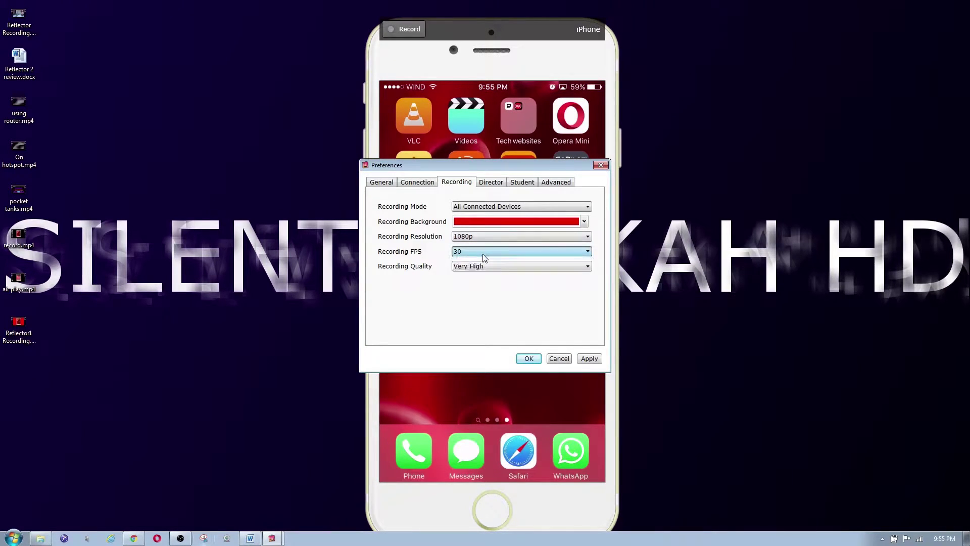
# Keep Very High recording quality and look through the Director and Student tabs
pyautogui.click(485, 266)
pyautogui.click(486, 267)
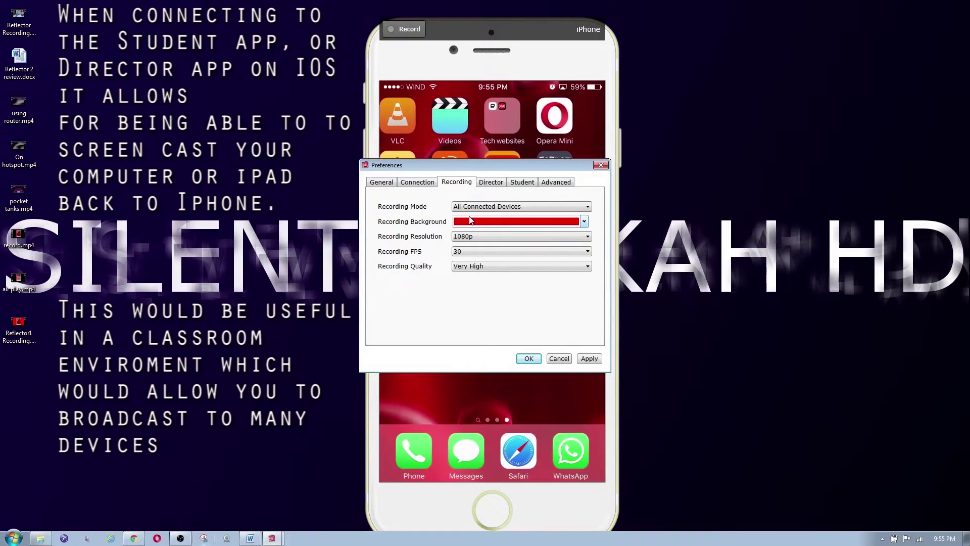
pyautogui.click(499, 186)
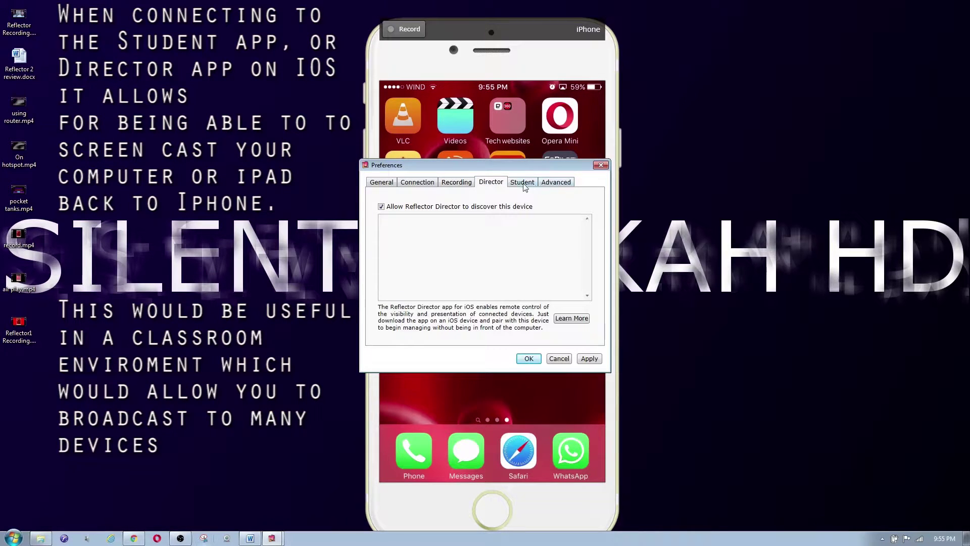
pyautogui.click(522, 183)
pyautogui.click(500, 183)
pyautogui.click(525, 183)
pyautogui.click(489, 183)
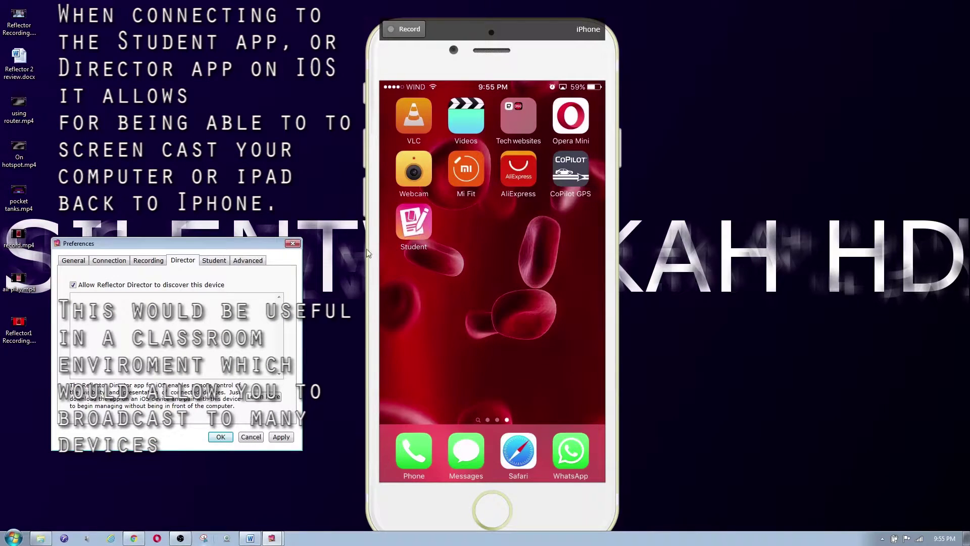
# Confirm the preferences with OK and shift the iPhone mirror window to the right
pyautogui.moveTo(242, 251); pyautogui.dragTo(434, 220)
pyautogui.click(405, 234)
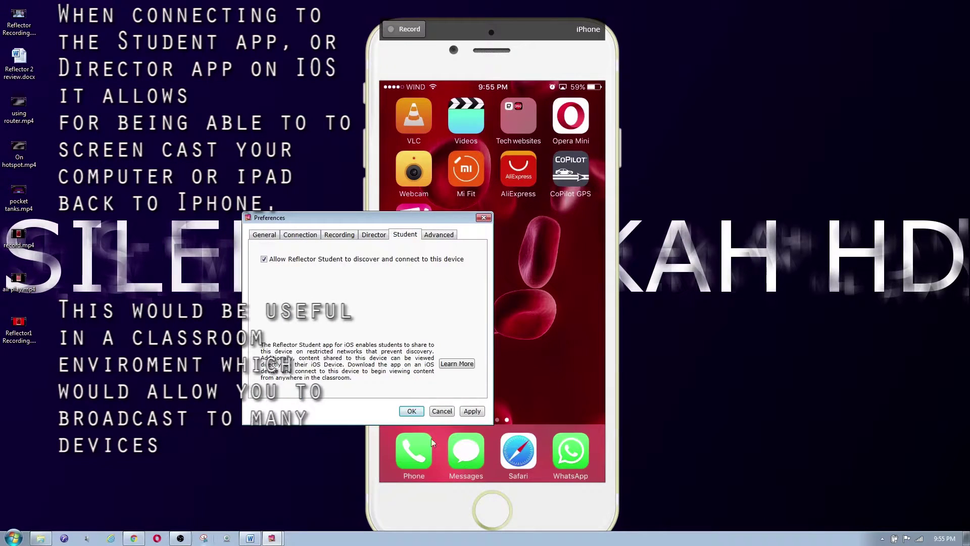
pyautogui.click(411, 412)
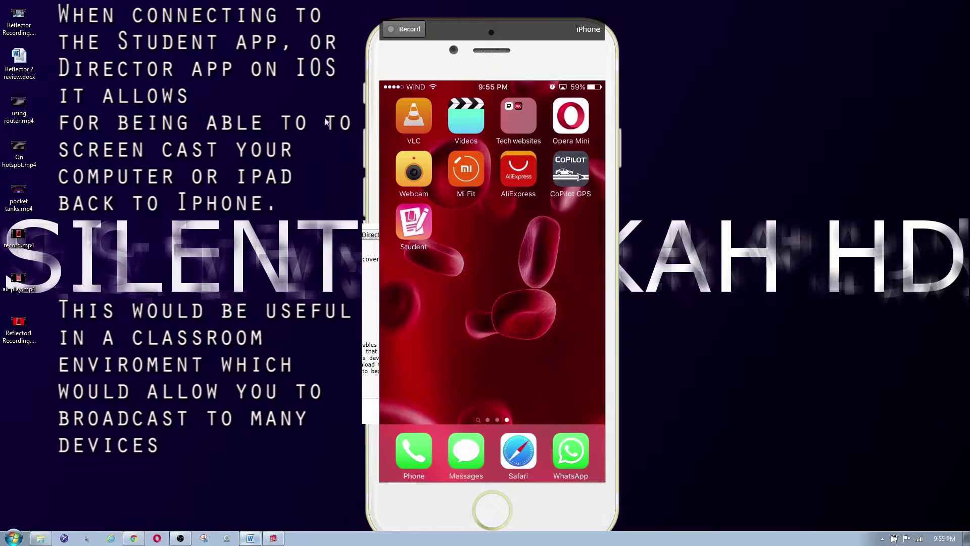
pyautogui.moveTo(451, 16); pyautogui.dragTo(425, 31)
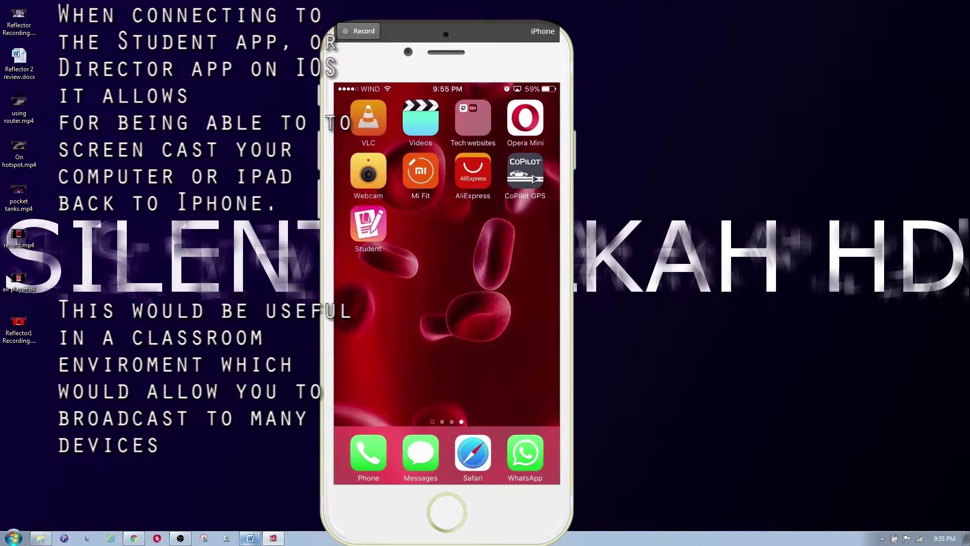